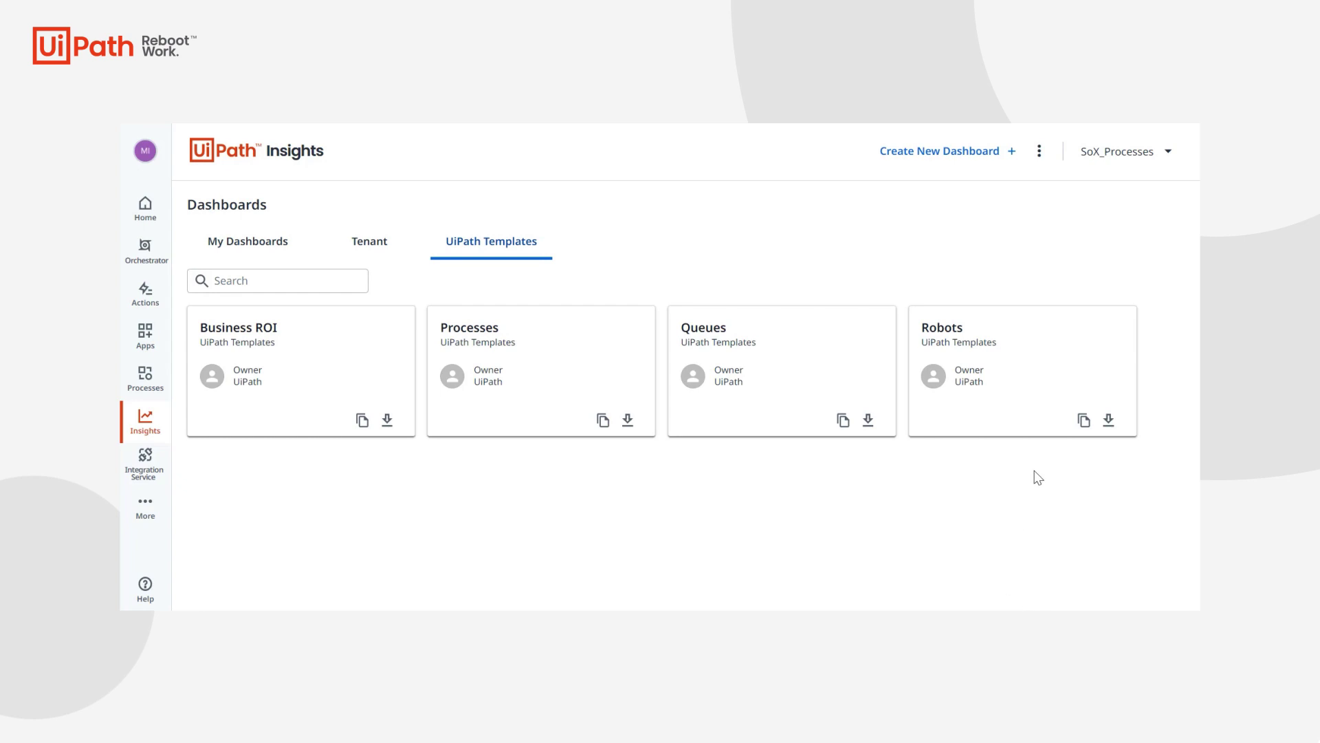
- Preview the Processes template, then save a copy of it titled 'Processes (copy)'
{"action": "left_click", "coordinate": [524, 398]}
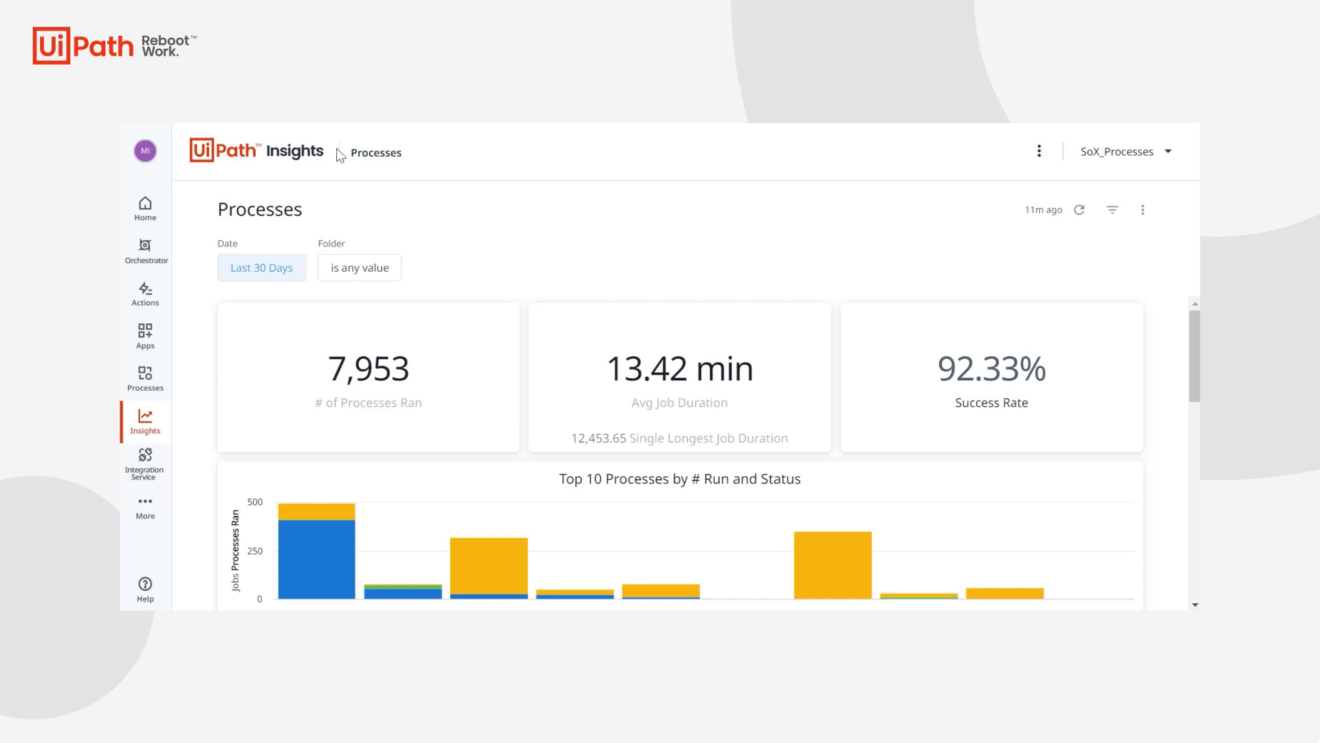
{"action": "left_click", "coordinate": [310, 153]}
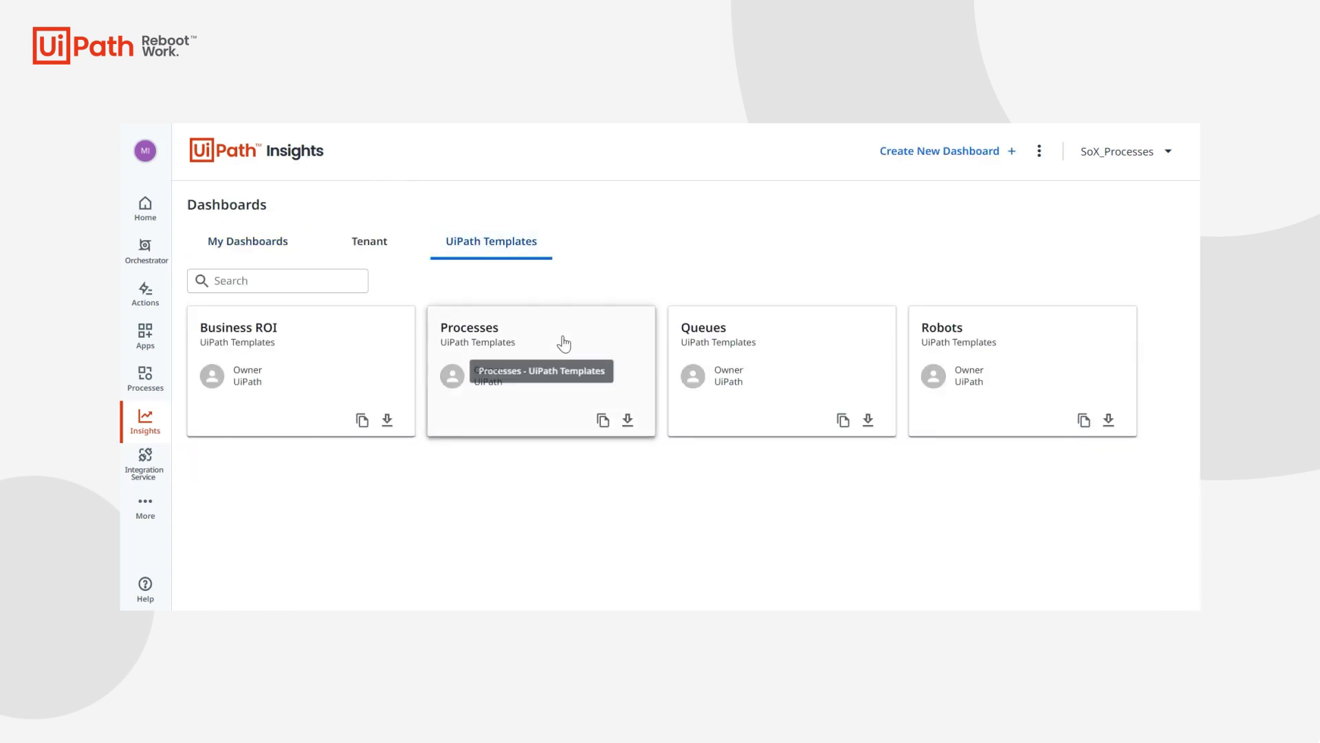
{"action": "left_click", "coordinate": [603, 421]}
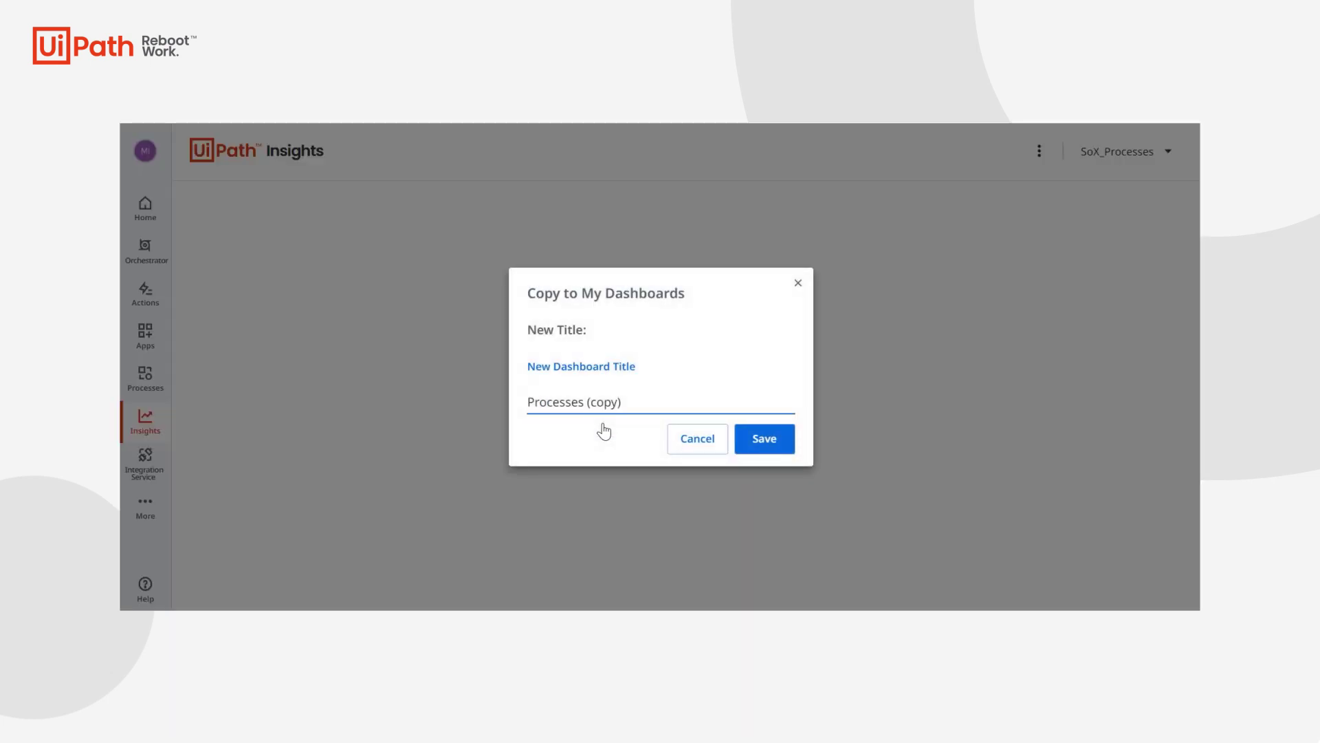
{"action": "left_click", "coordinate": [768, 445]}
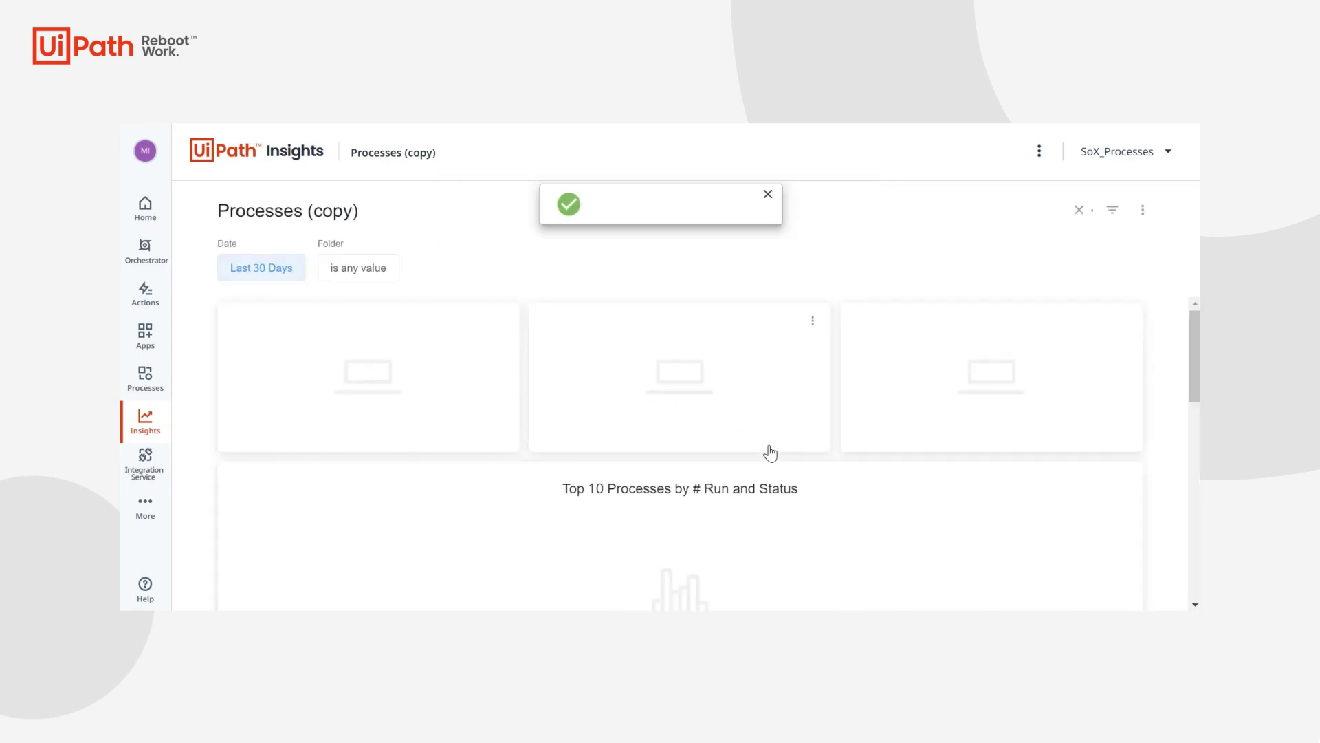
- In edit mode, add a Process Name filter on Jobs • Process Name that updates all tiles
{"action": "left_click", "coordinate": [1142, 213]}
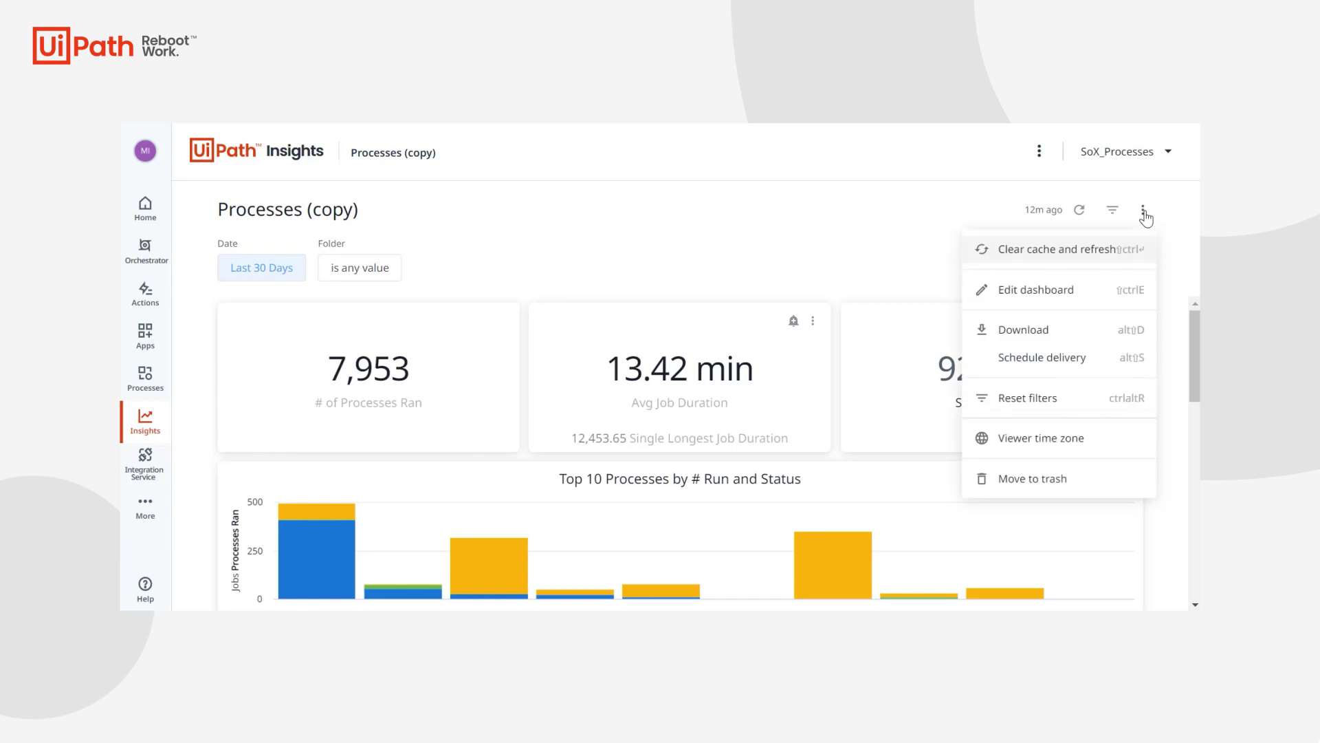
{"action": "left_click", "coordinate": [1087, 289]}
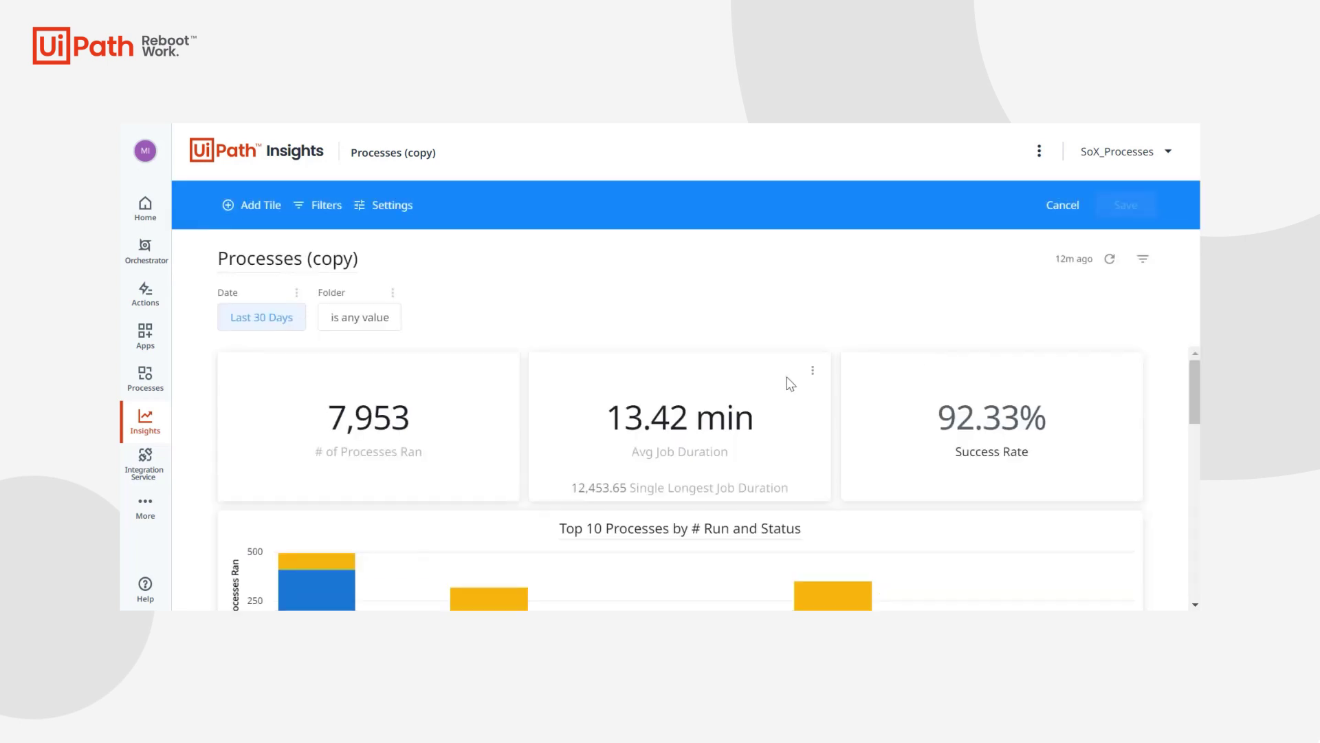
{"action": "left_click", "coordinate": [318, 205]}
{"action": "left_click", "coordinate": [348, 244]}
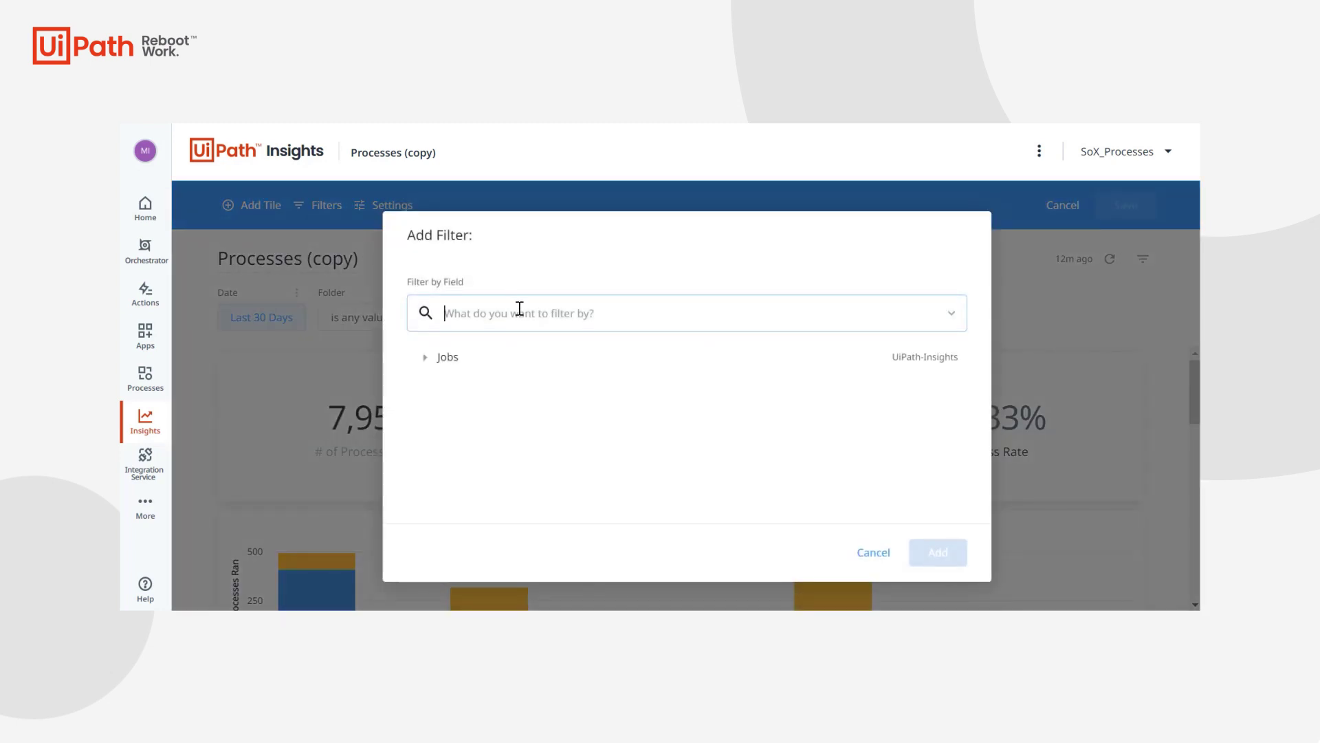
{"action": "type", "text": "process"}
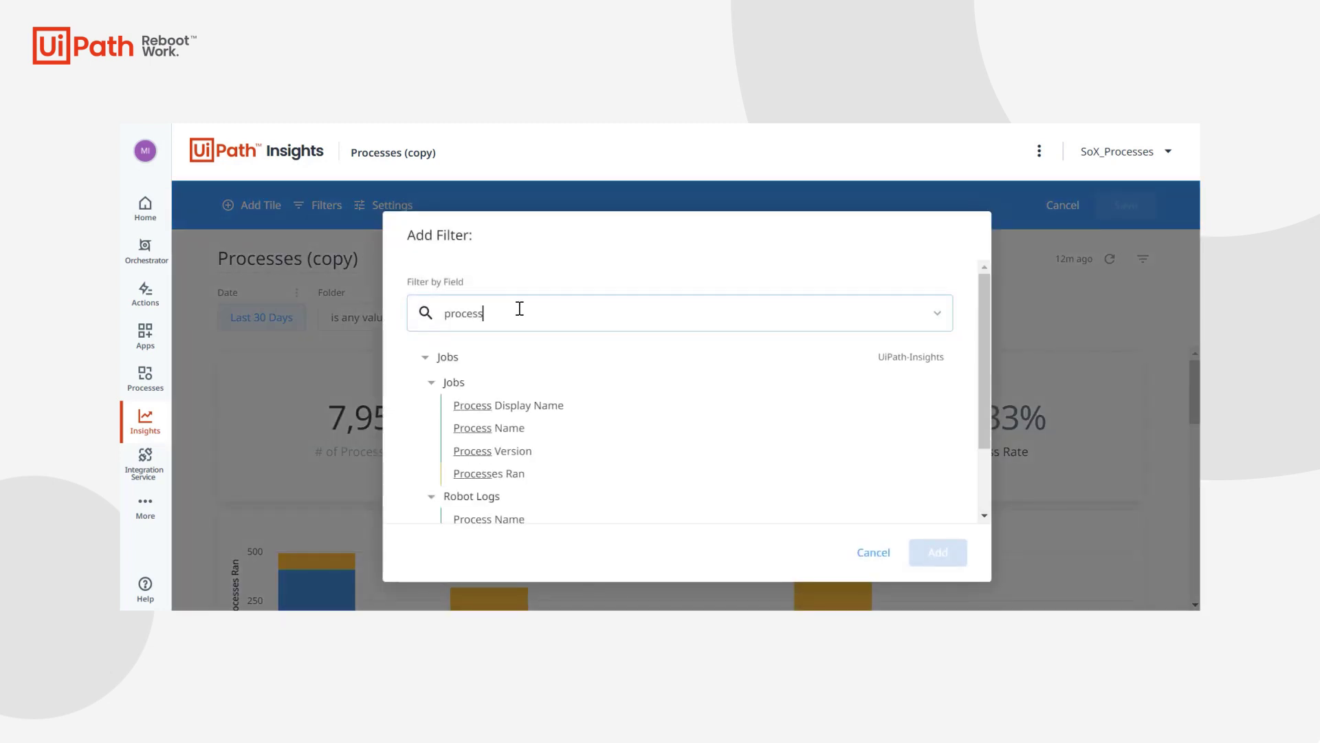
{"action": "left_click", "coordinate": [512, 435]}
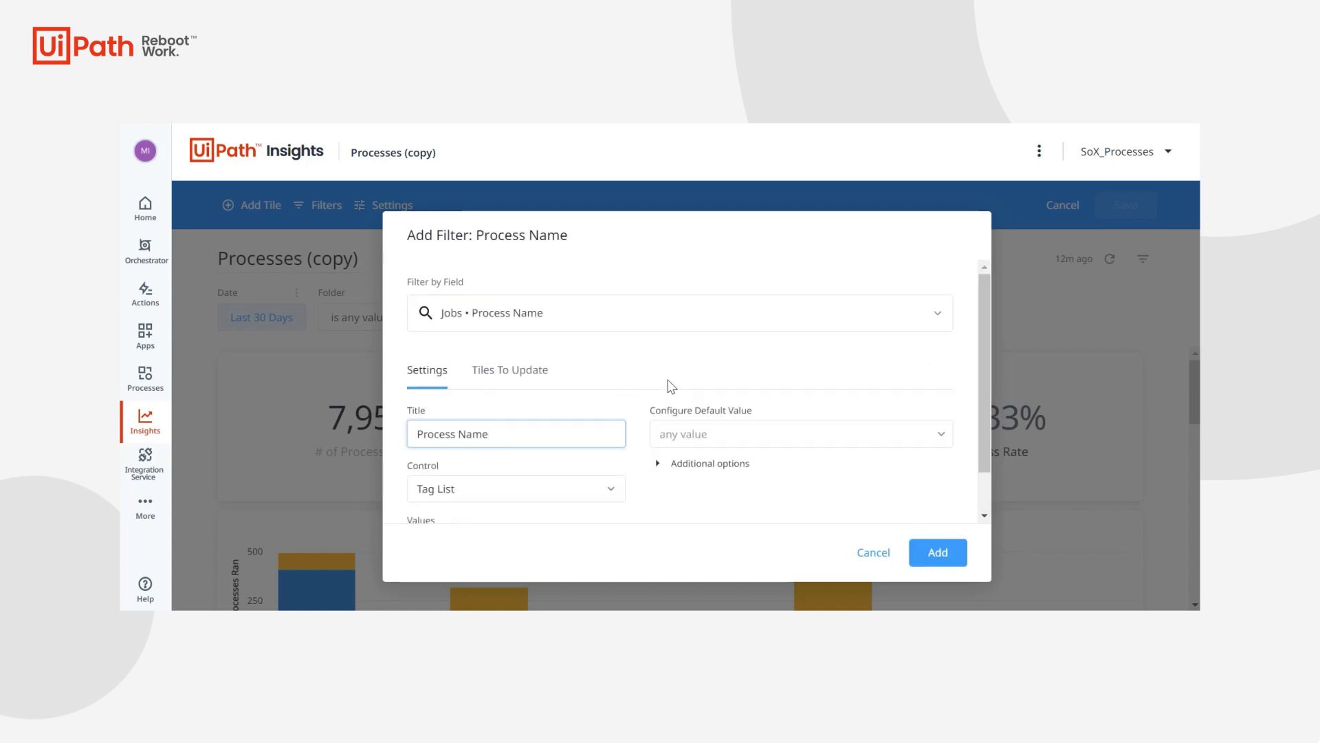
{"action": "scroll", "coordinate": [716, 484], "scroll_direction": "down", "scroll_amount": 1}
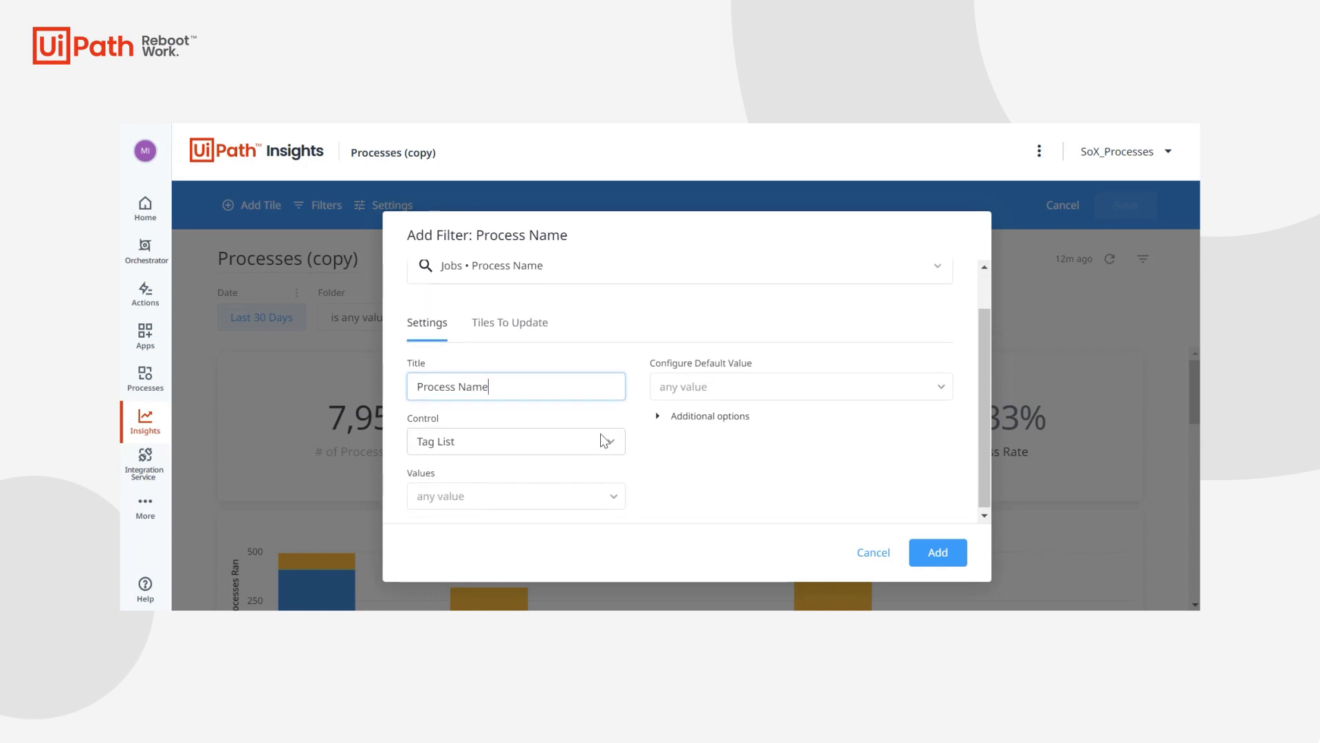
{"action": "left_click", "coordinate": [508, 329]}
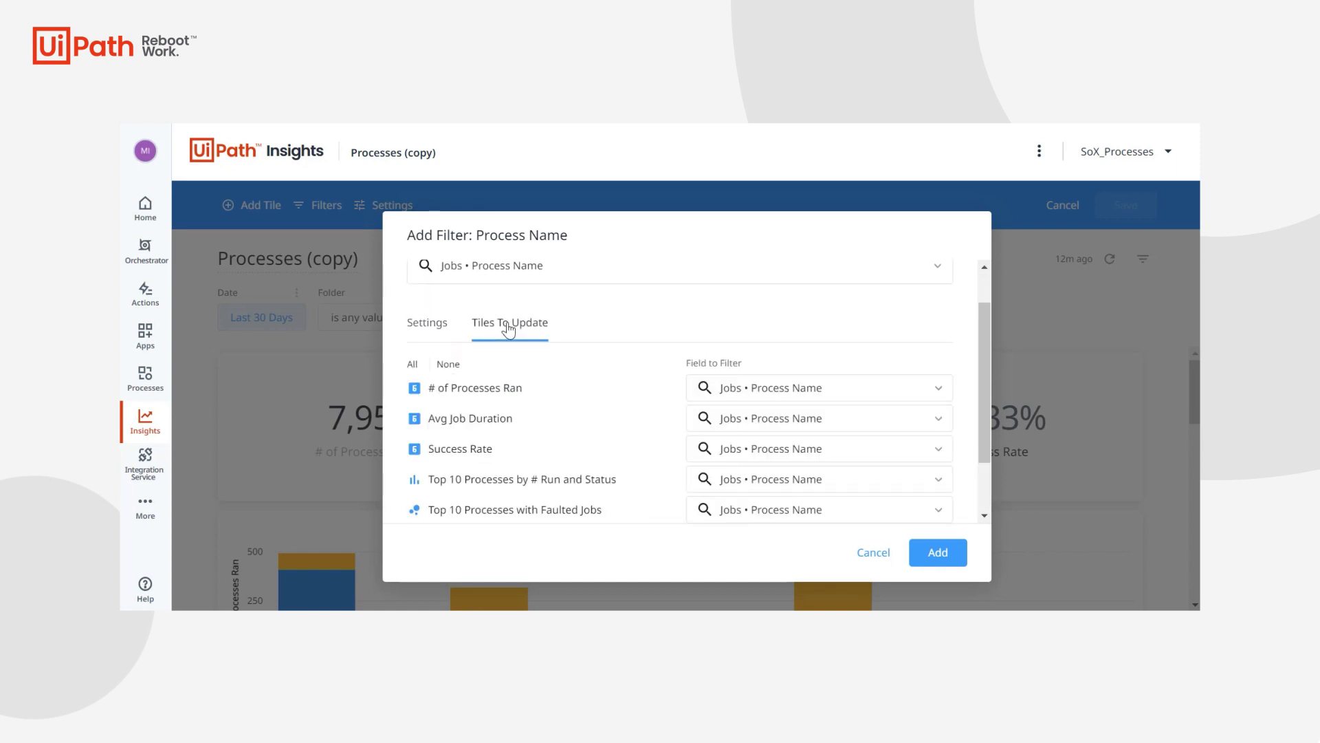
{"action": "scroll", "coordinate": [779, 435], "scroll_direction": "down", "scroll_amount": 2}
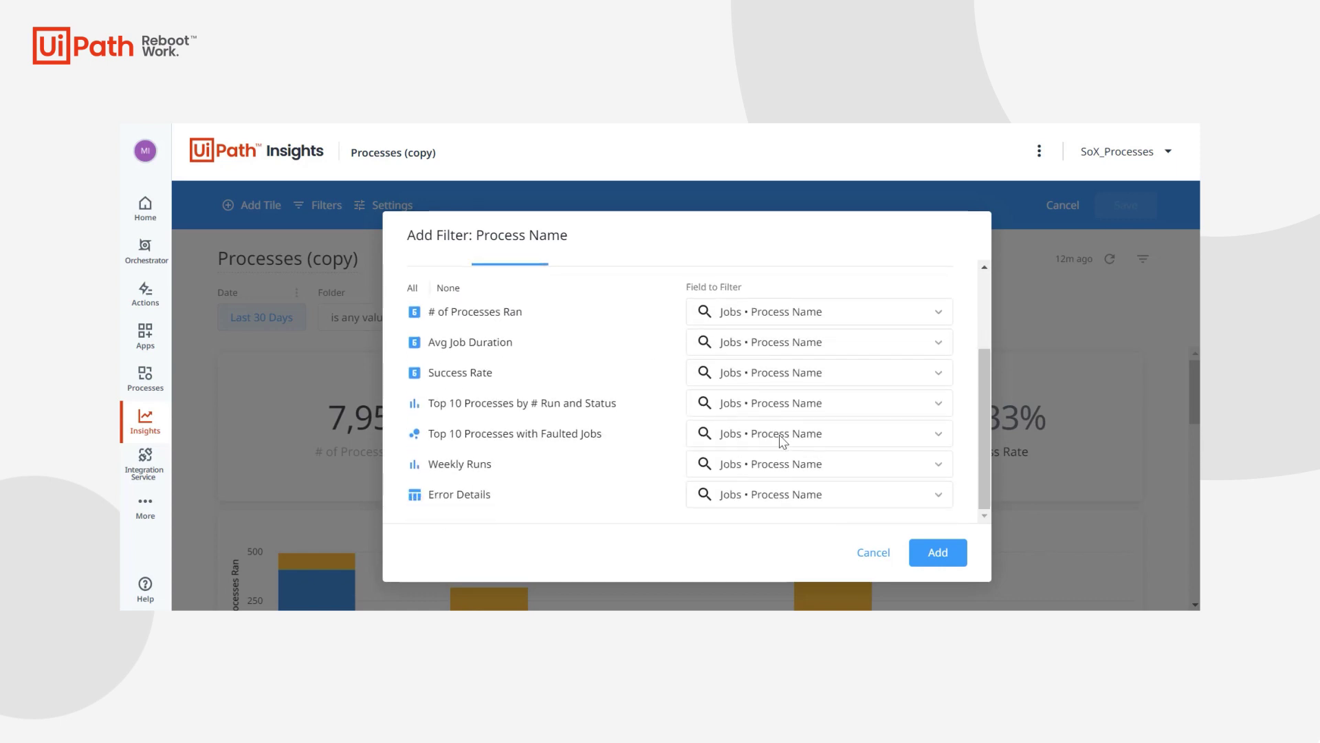
{"action": "scroll", "coordinate": [781, 440], "scroll_direction": "up", "scroll_amount": 3}
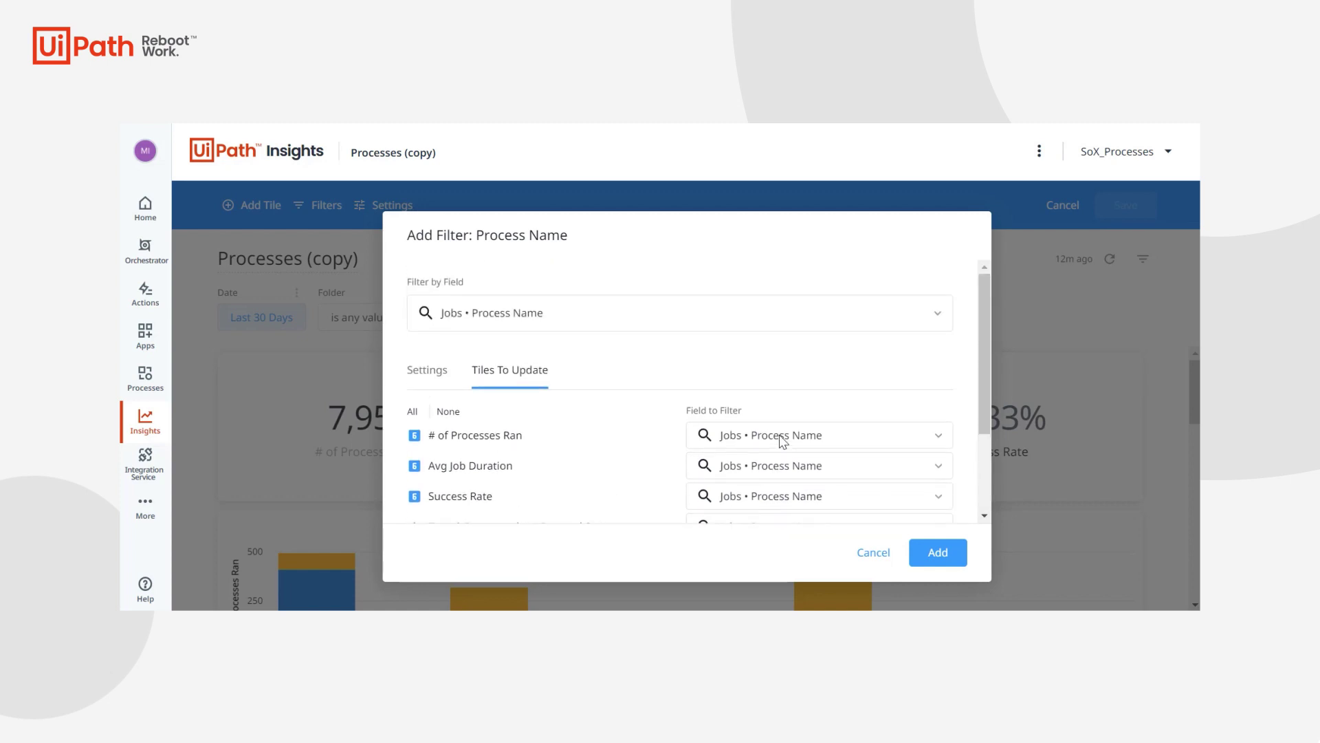
{"action": "left_click", "coordinate": [955, 562]}
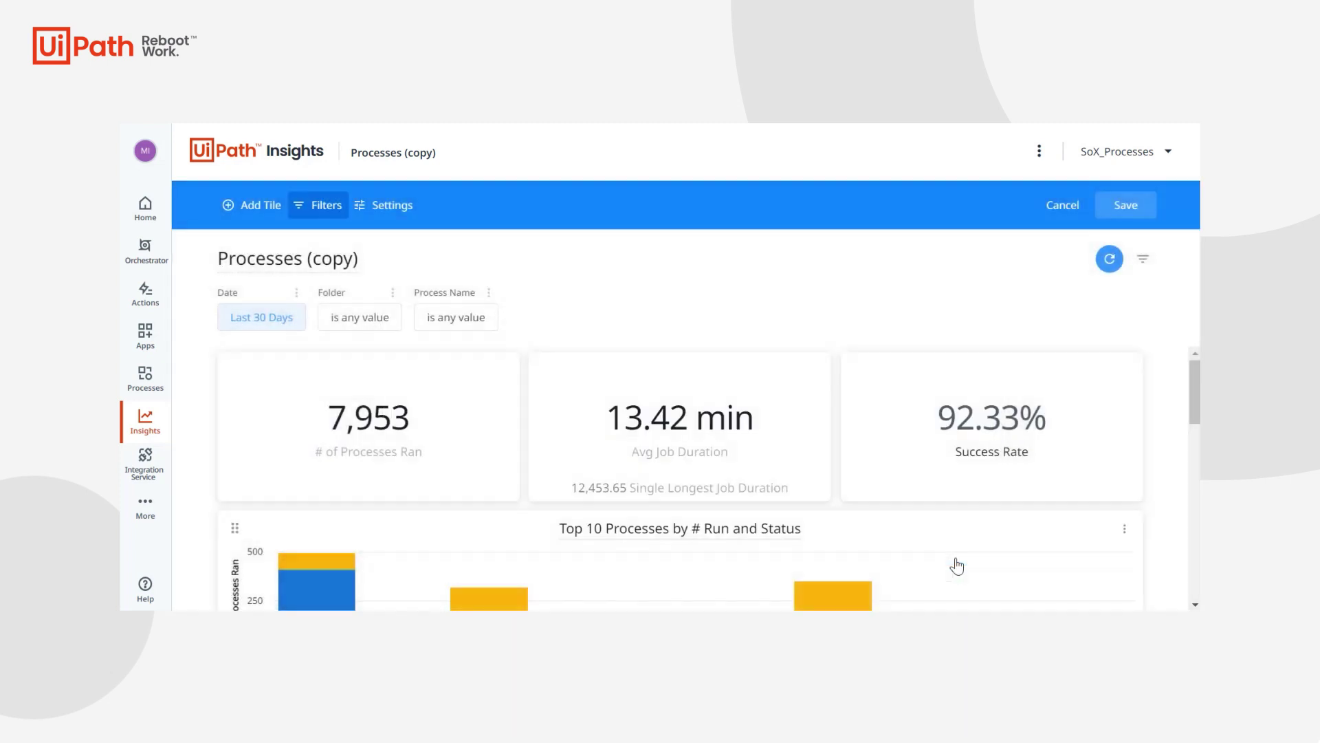
- Set the Process Name filter value to COE1817_Send_Licenses_Email
{"action": "left_click", "coordinate": [468, 316]}
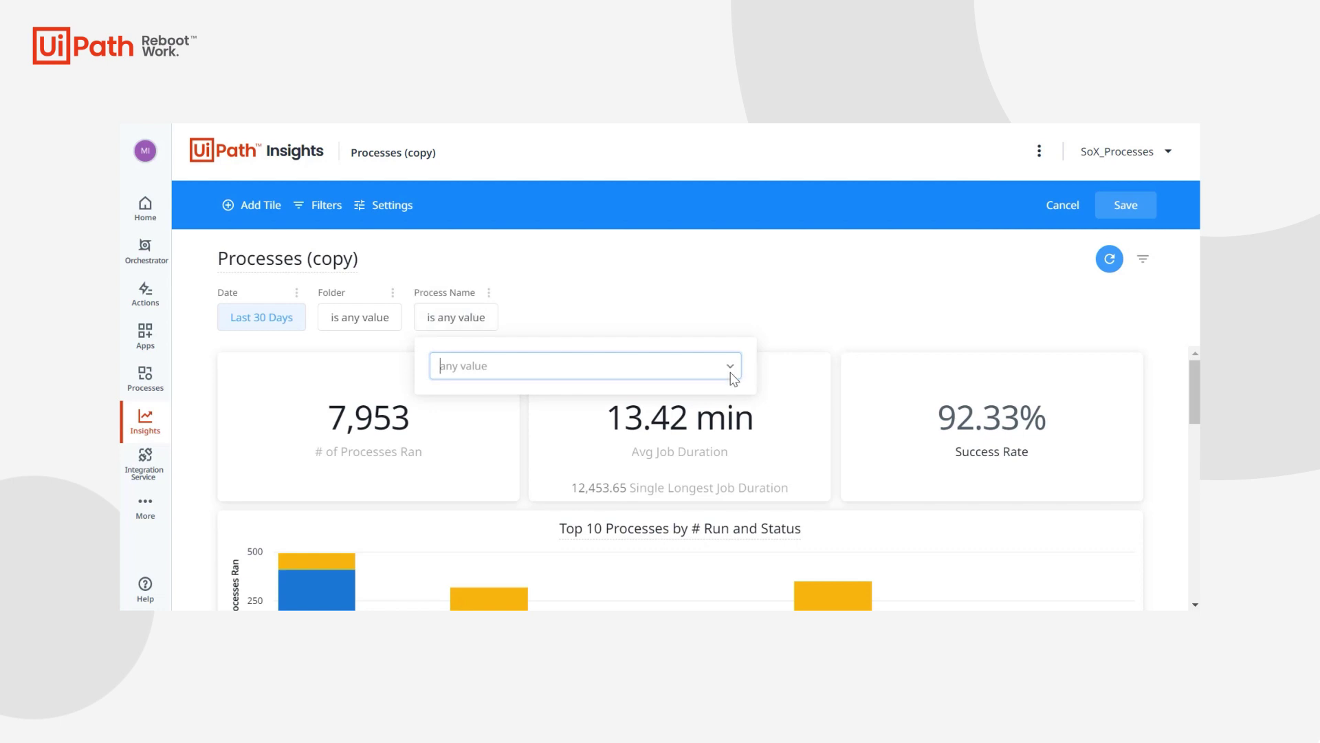
{"action": "left_click", "coordinate": [730, 371]}
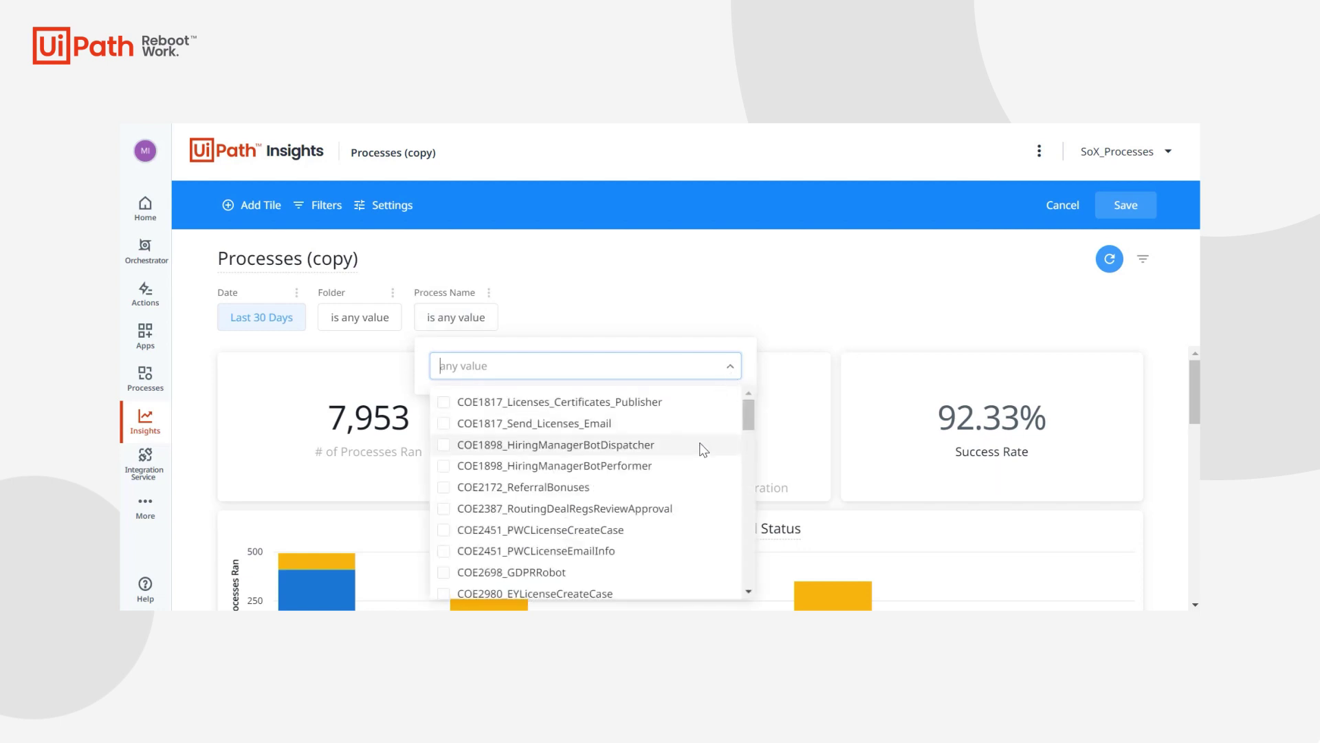
{"action": "left_click", "coordinate": [444, 423]}
{"action": "left_click", "coordinate": [819, 242]}
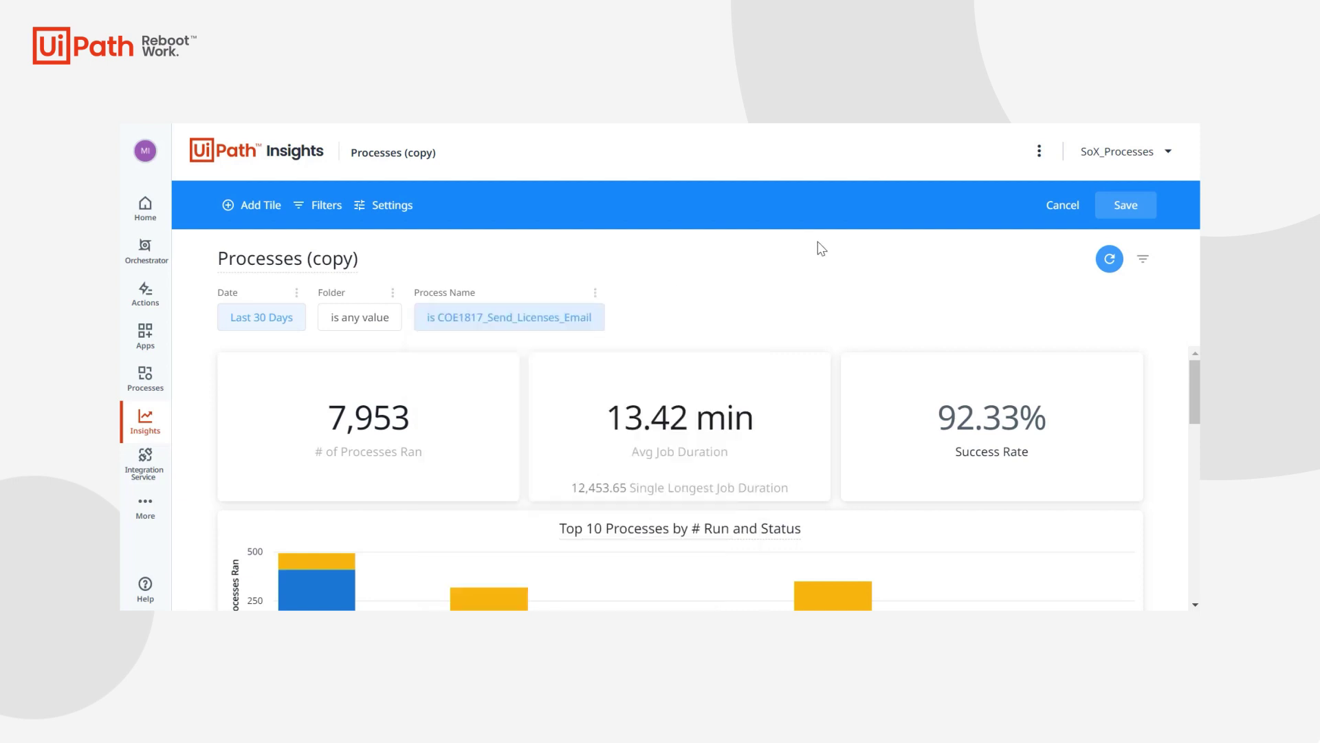
- Refresh the filtered figures (320 processes, 90.94% success) and save the dashboard
{"action": "right_click", "coordinate": [1102, 265]}
{"action": "left_click", "coordinate": [1103, 265]}
{"action": "left_click", "coordinate": [1103, 265]}
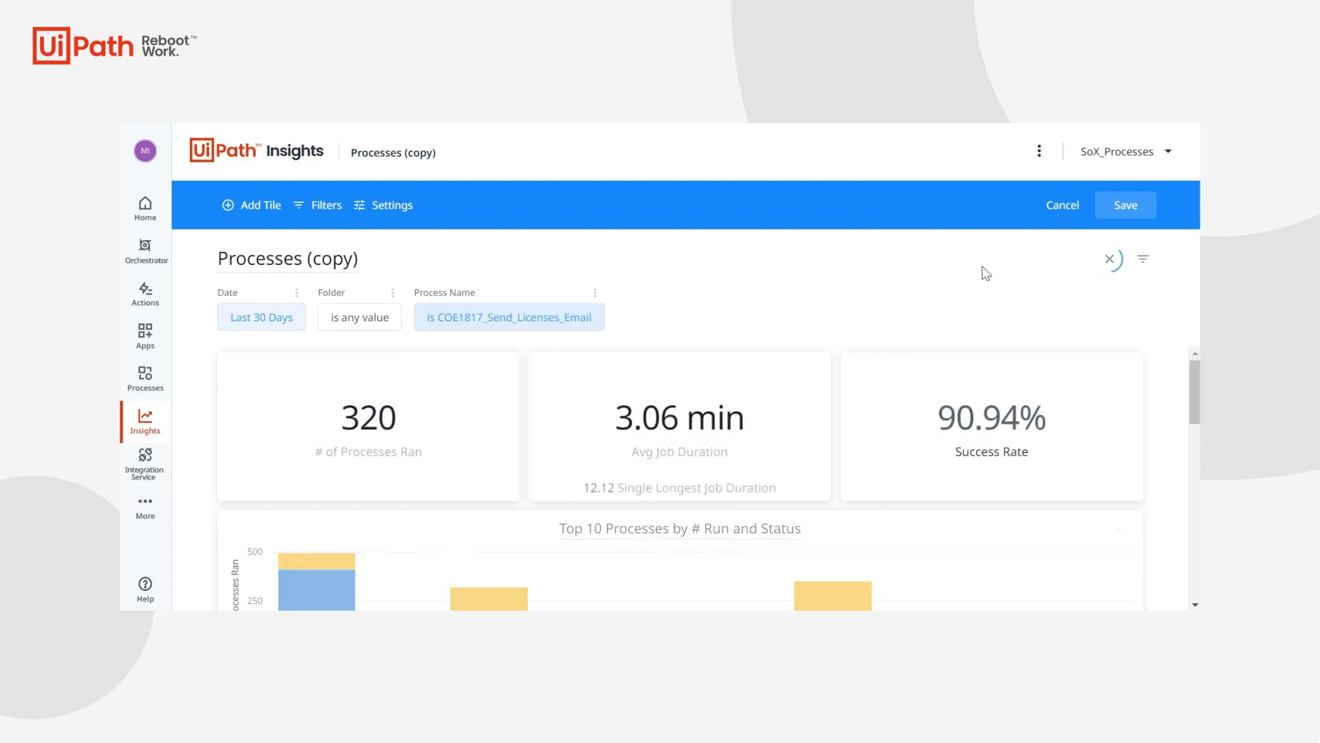
{"action": "left_click", "coordinate": [1147, 206]}
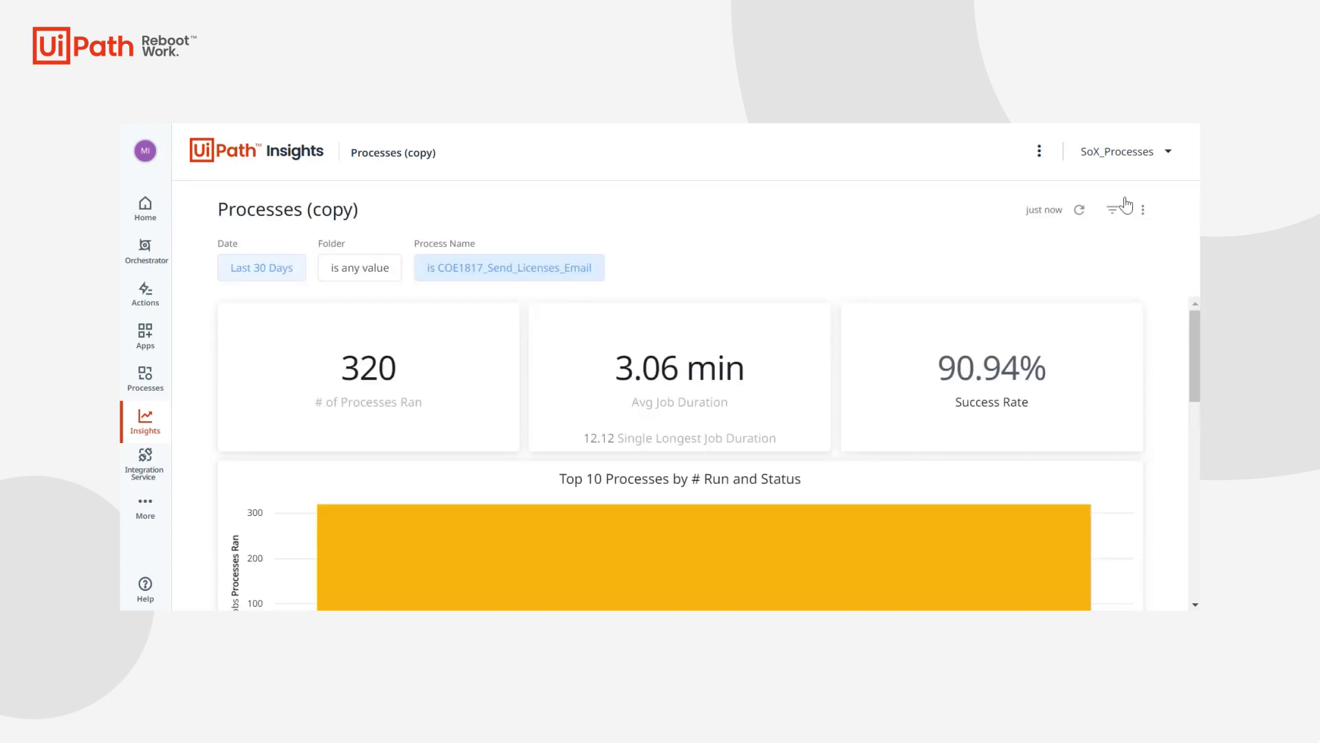
{"action": "left_click", "coordinate": [1144, 212]}
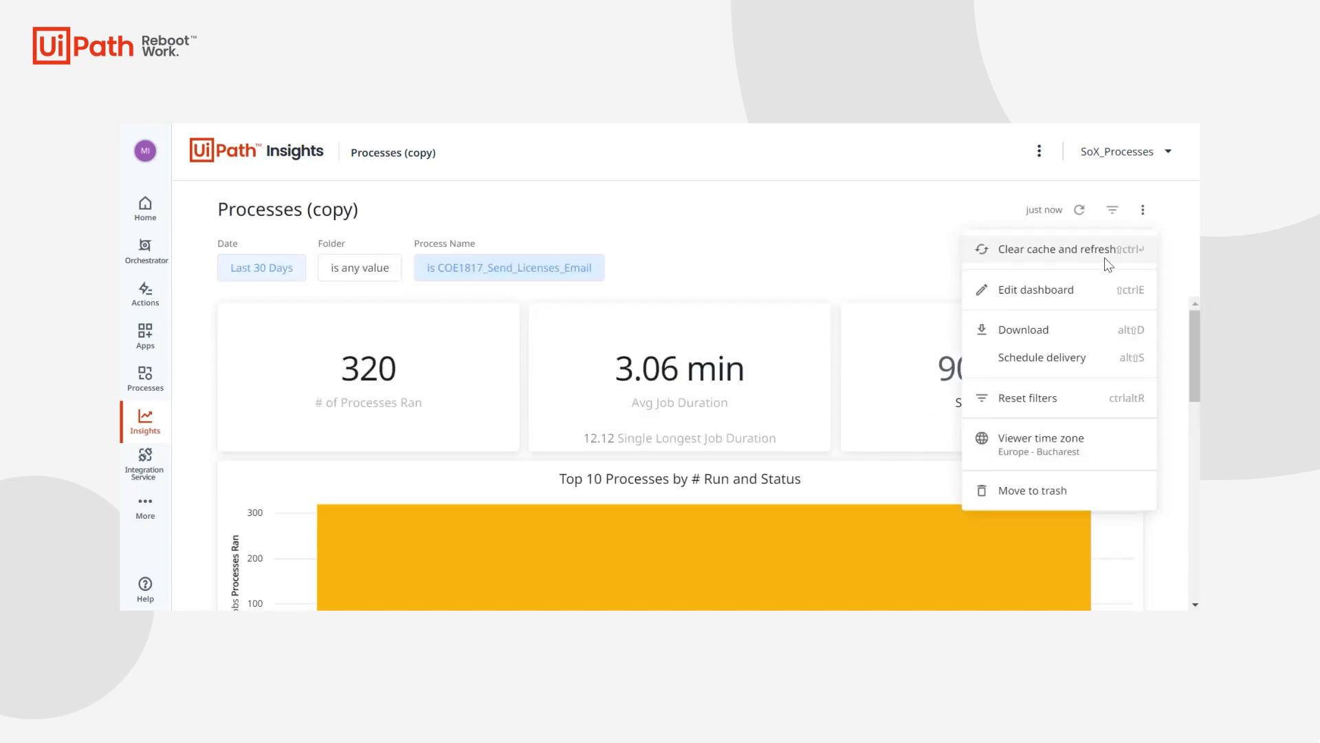
{"action": "left_click", "coordinate": [1040, 359]}
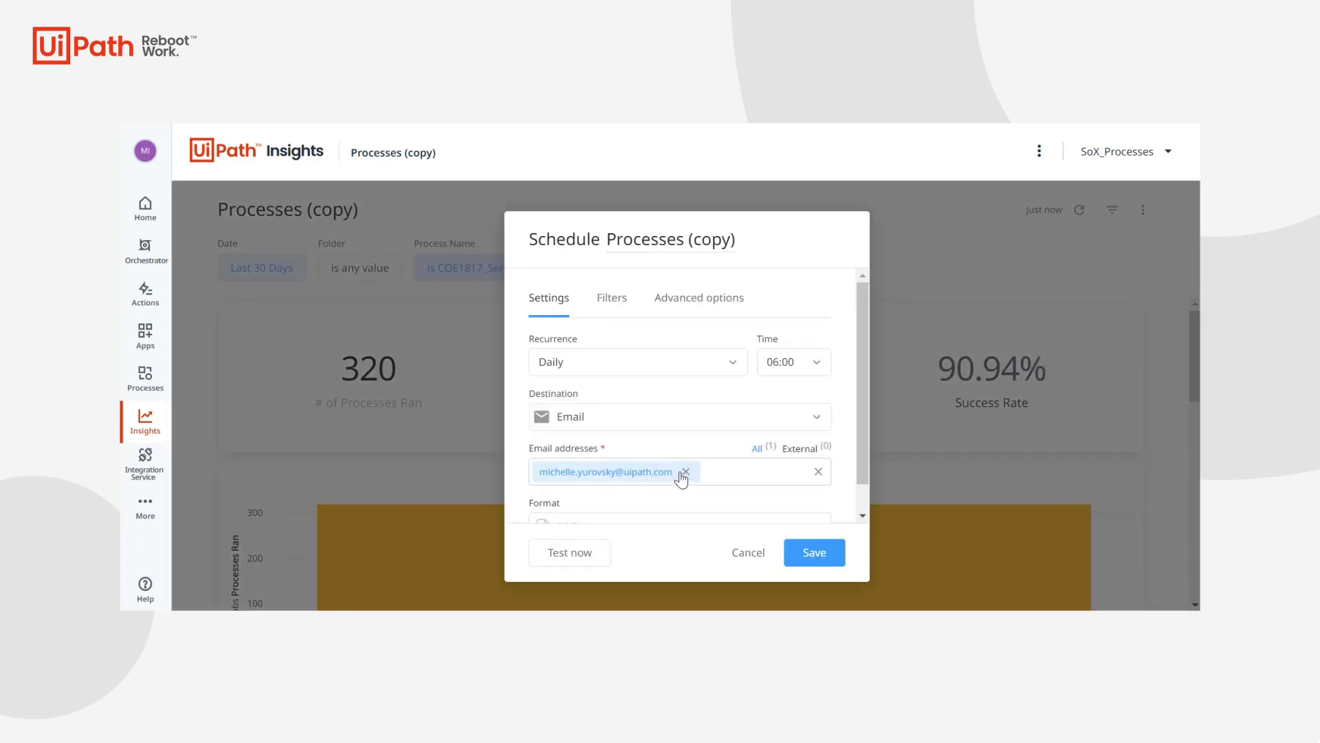
{"action": "left_click", "coordinate": [686, 471]}
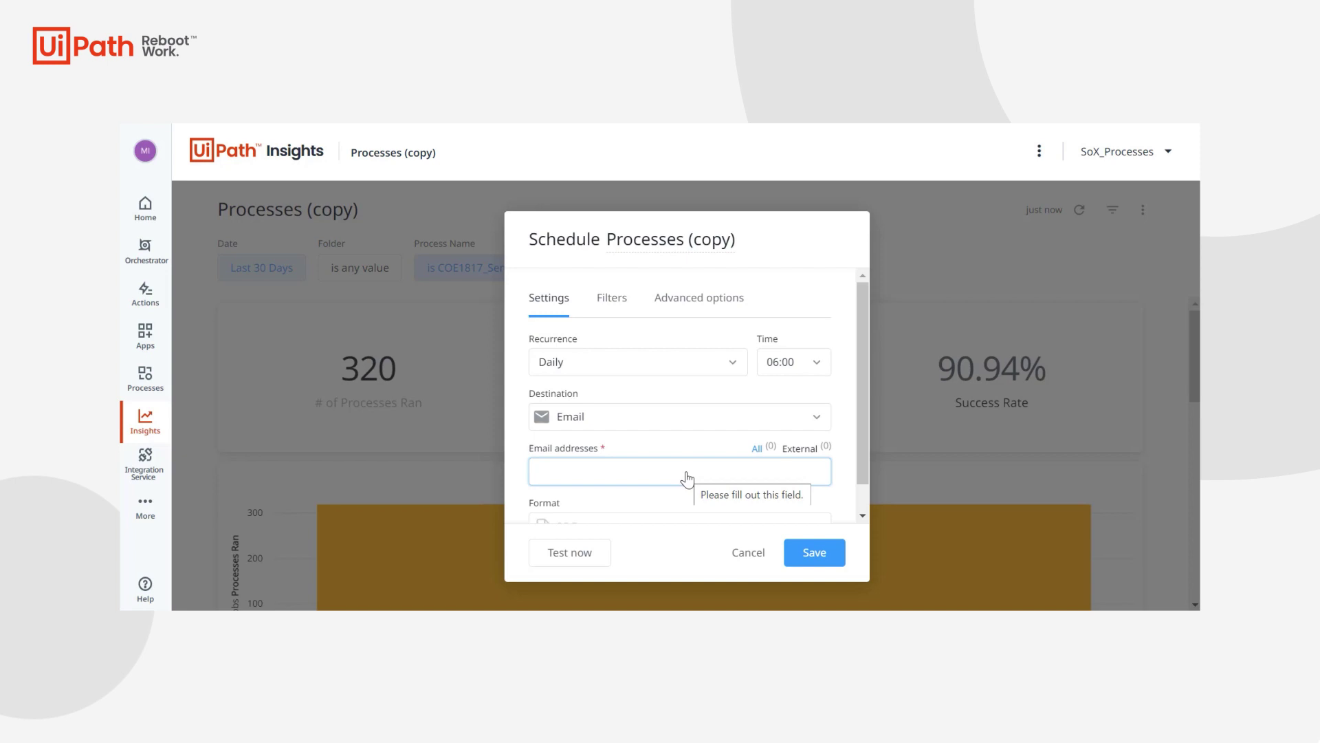
{"action": "left_click", "coordinate": [607, 302]}
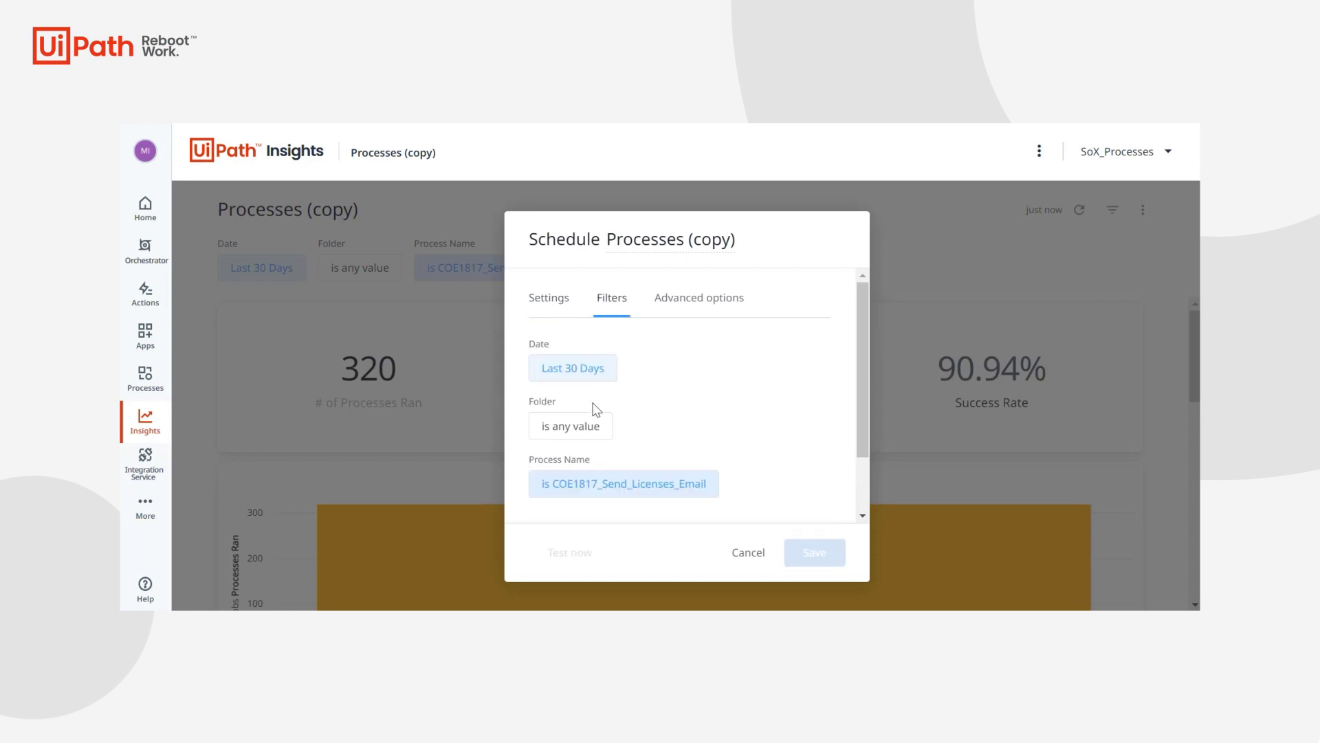
{"action": "left_click", "coordinate": [710, 300]}
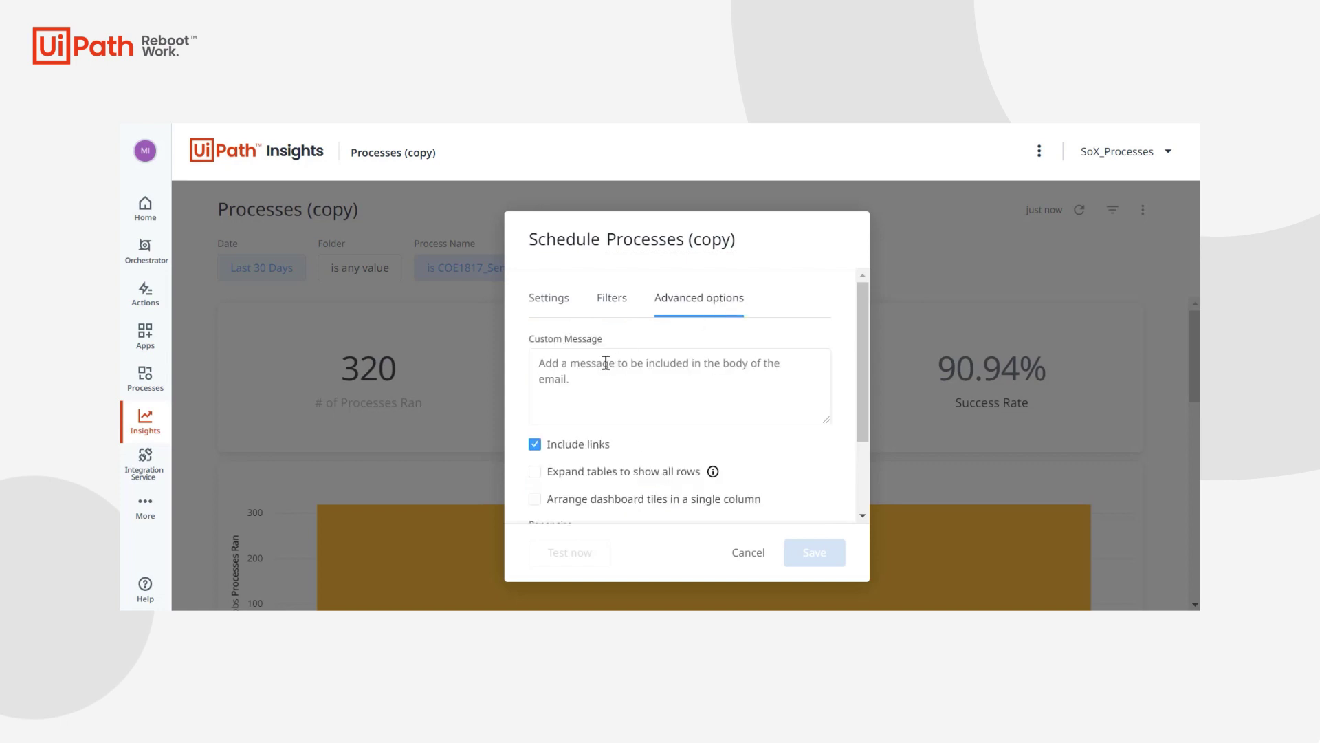
{"action": "scroll", "coordinate": [700, 429], "scroll_direction": "down", "scroll_amount": 3}
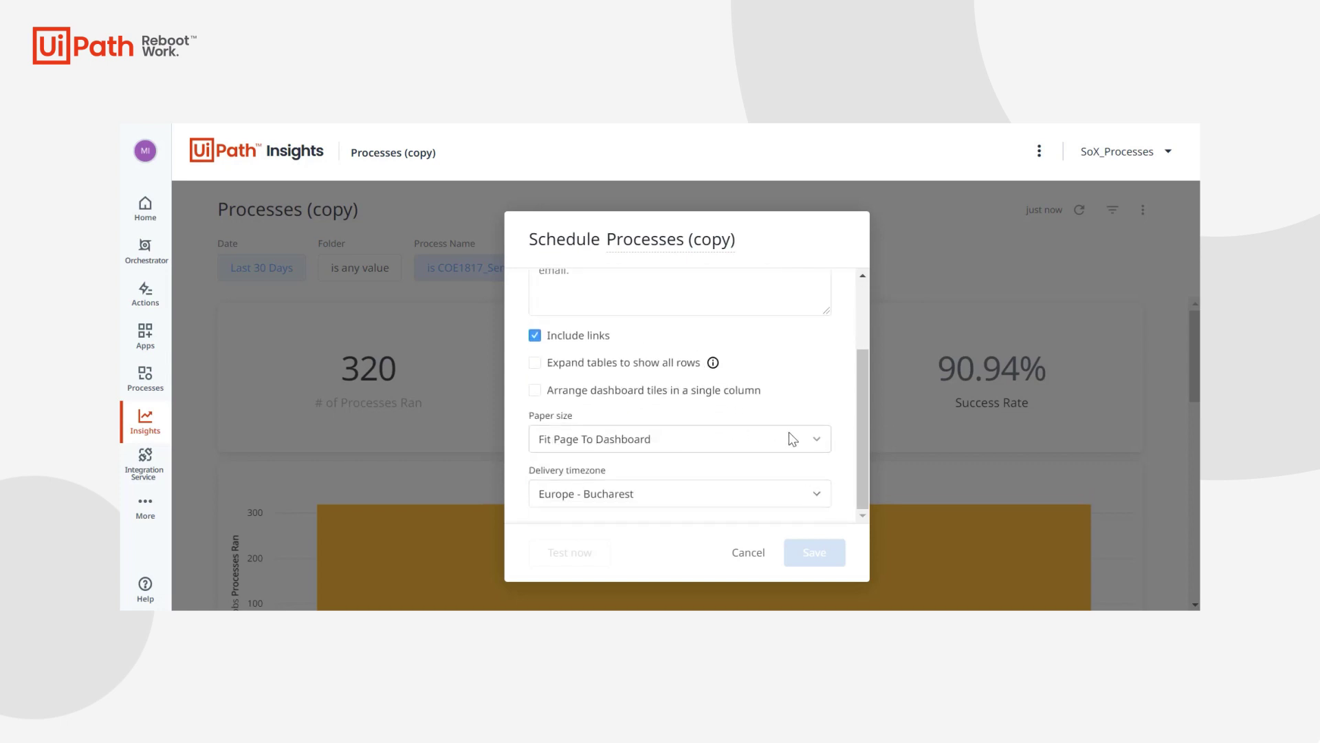
{"action": "scroll", "coordinate": [763, 344], "scroll_direction": "up", "scroll_amount": 3}
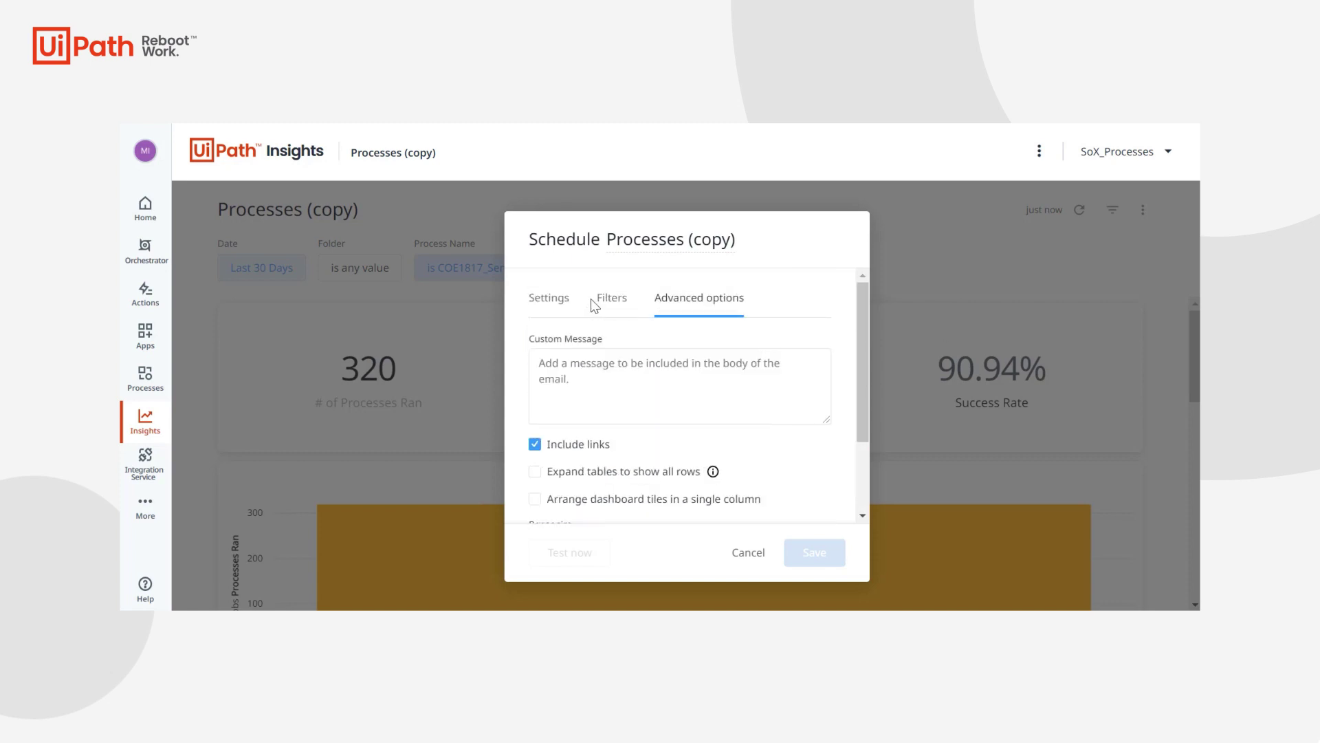
{"action": "left_click", "coordinate": [562, 304]}
{"action": "scroll", "coordinate": [676, 420], "scroll_direction": "down", "scroll_amount": 1}
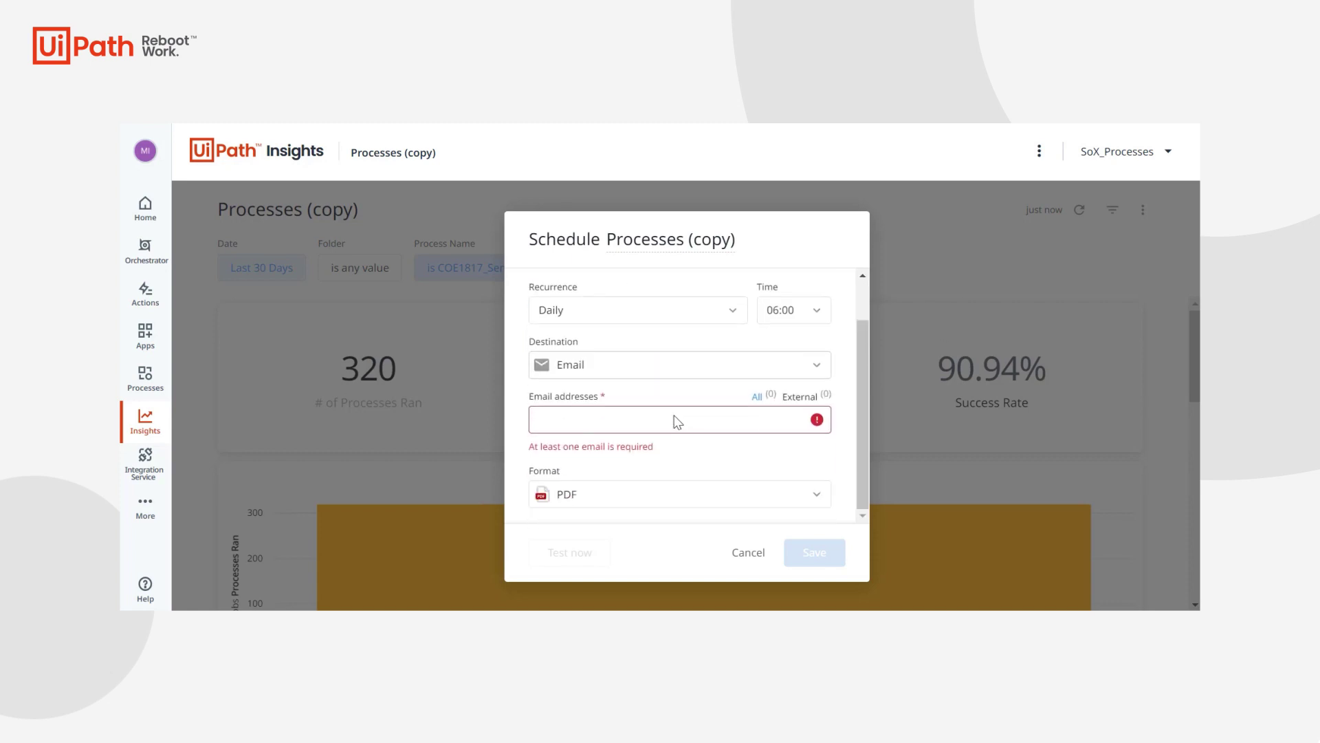
{"action": "left_click", "coordinate": [731, 493]}
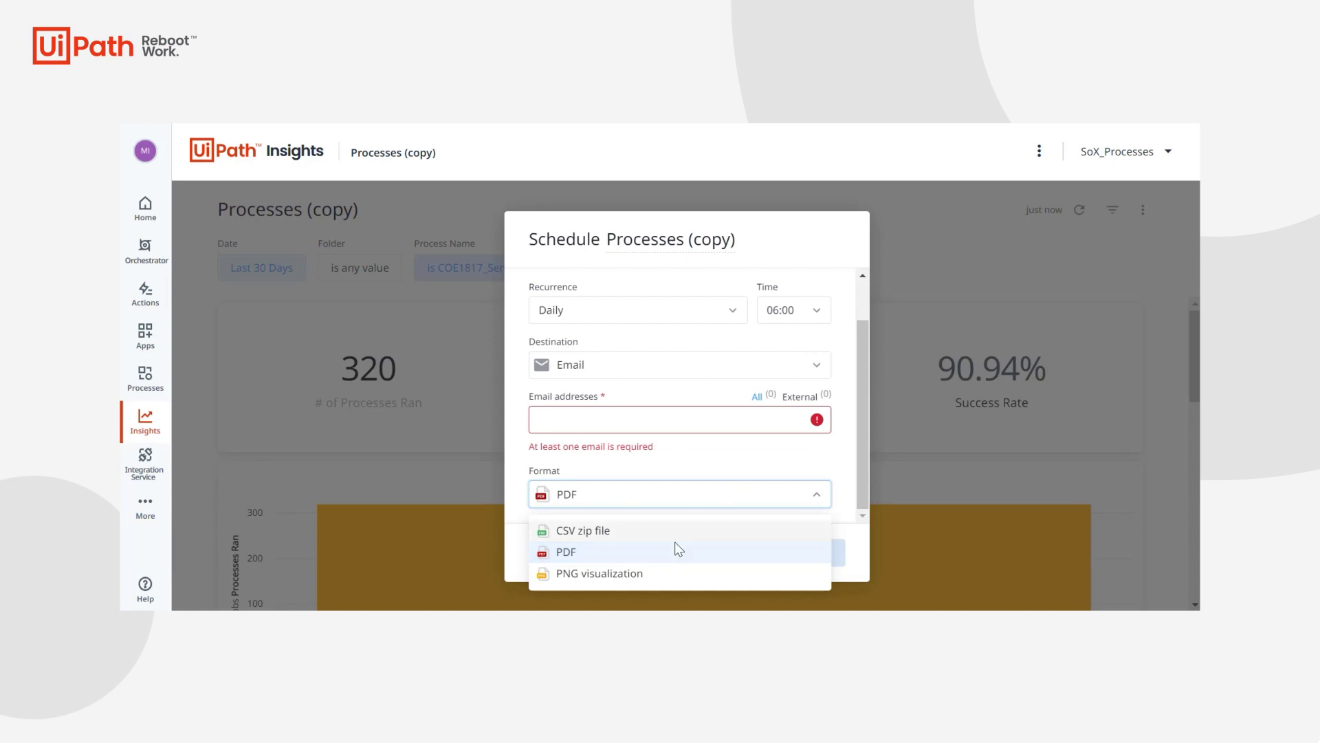
{"action": "left_click", "coordinate": [708, 485]}
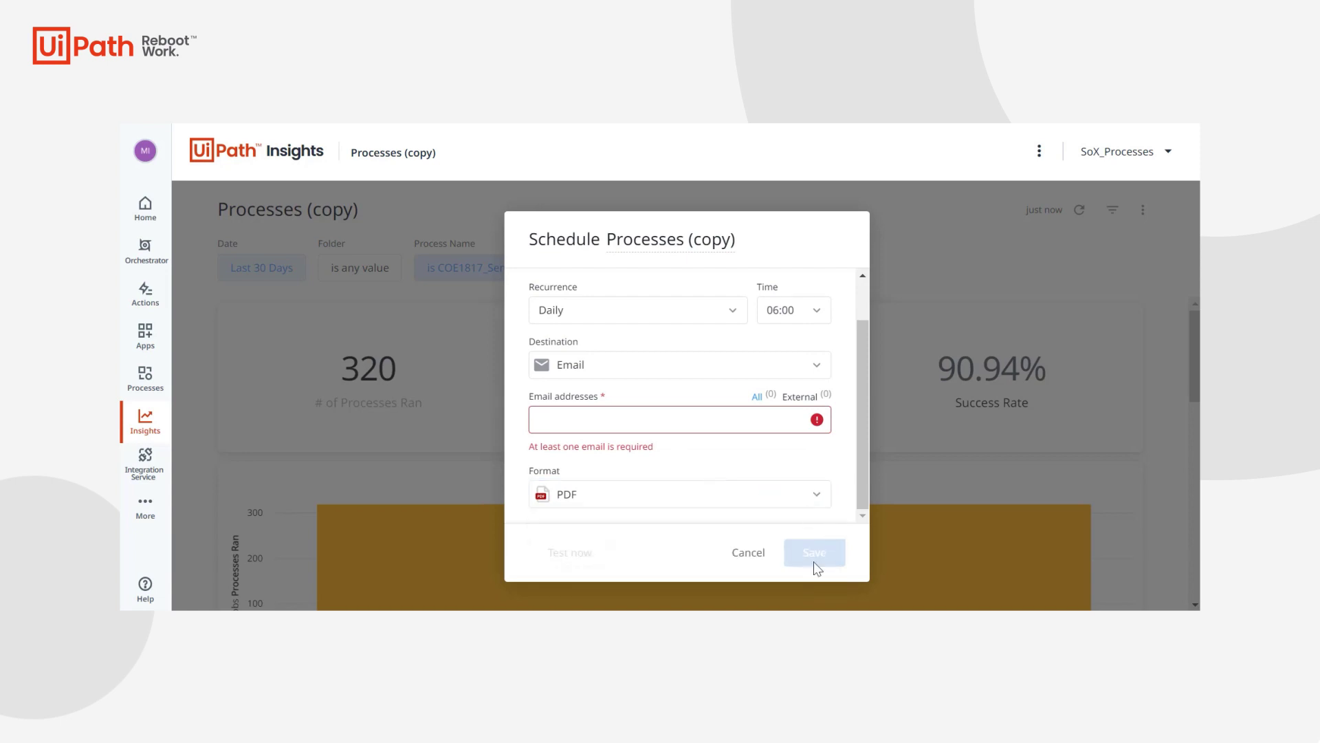
{"action": "left_click", "coordinate": [759, 552]}
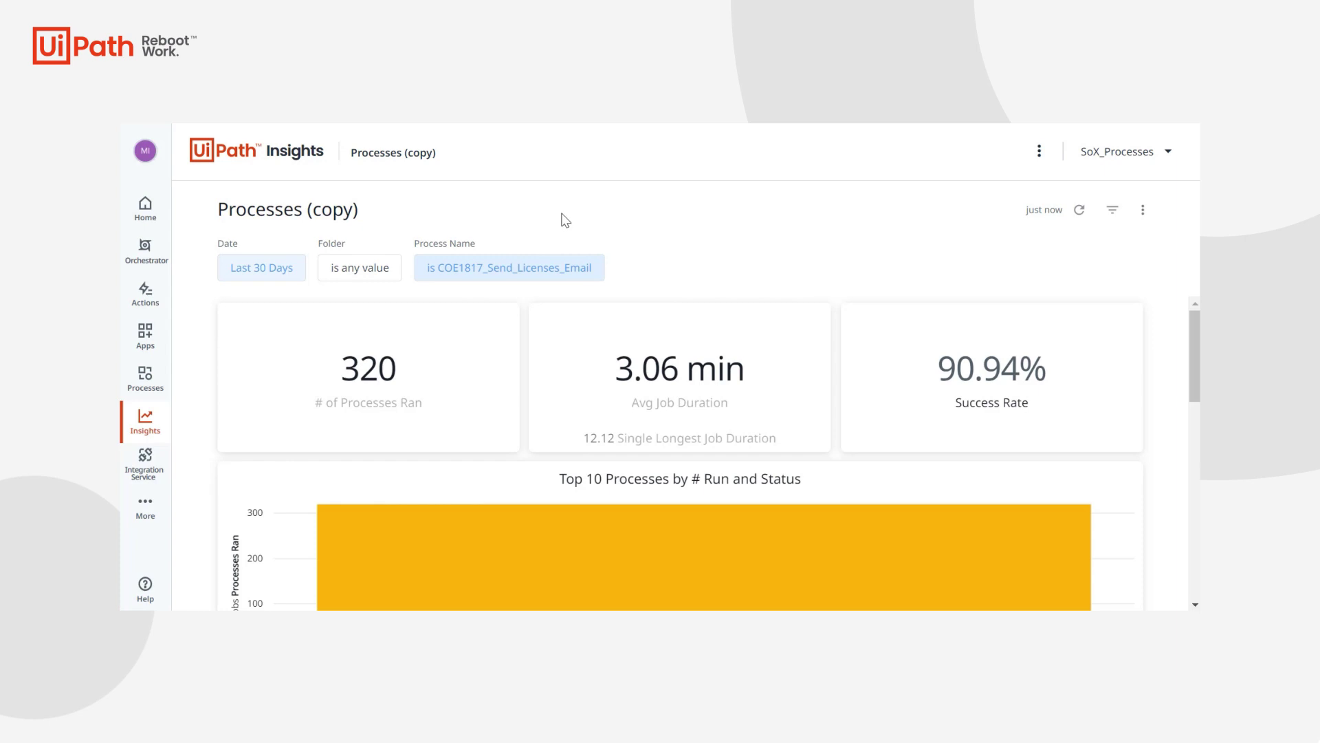
- Go back to the Dashboards list and show the My Dashboards tab with Processes (copy)
{"action": "left_click", "coordinate": [302, 163]}
{"action": "left_click", "coordinate": [302, 253]}
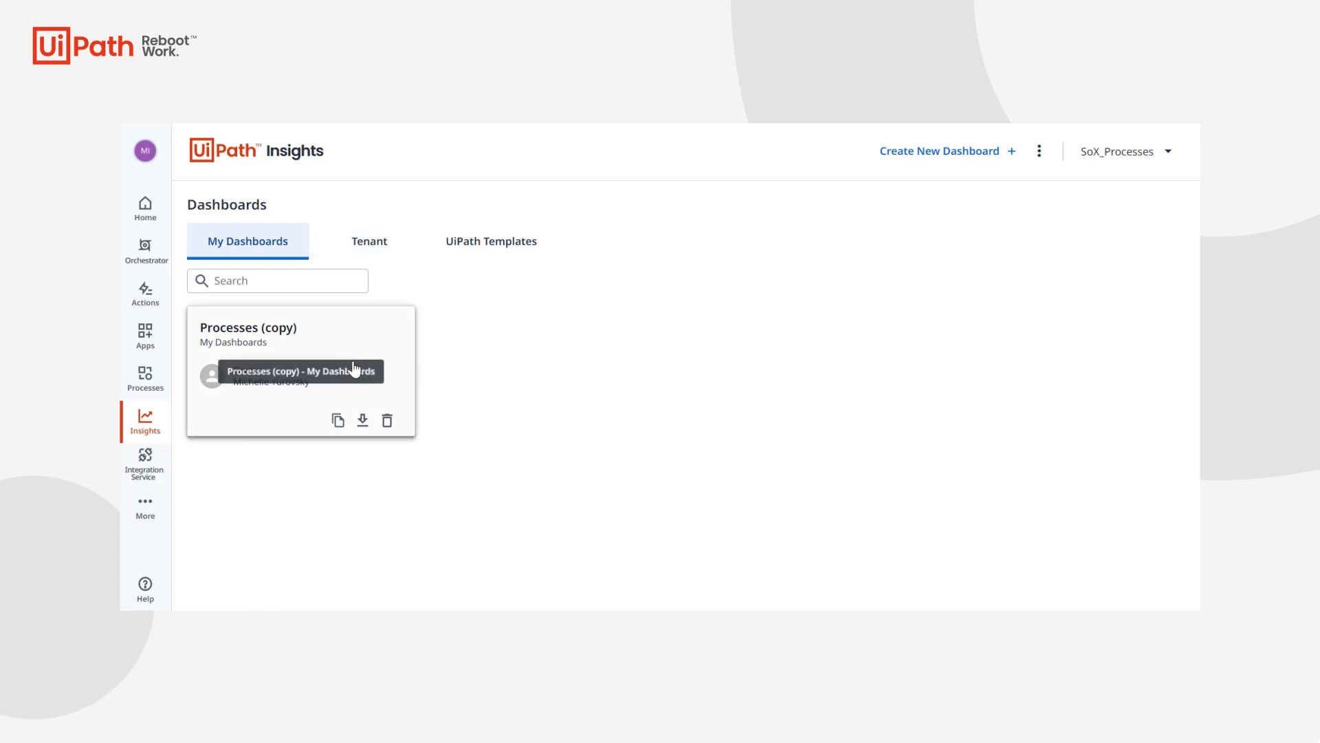
- Choose Share with Tenant for the Processes (copy) dashboard
{"action": "left_click", "coordinate": [338, 422]}
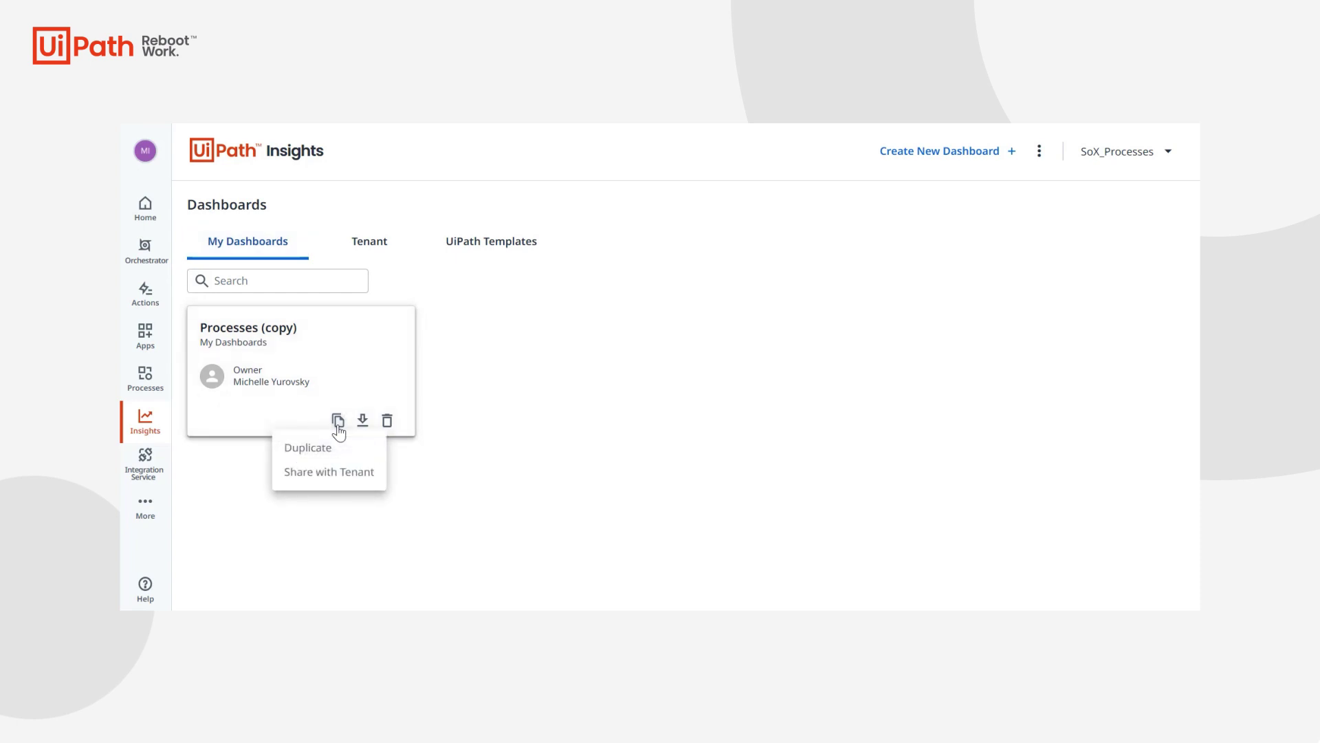
{"action": "left_click", "coordinate": [337, 475]}
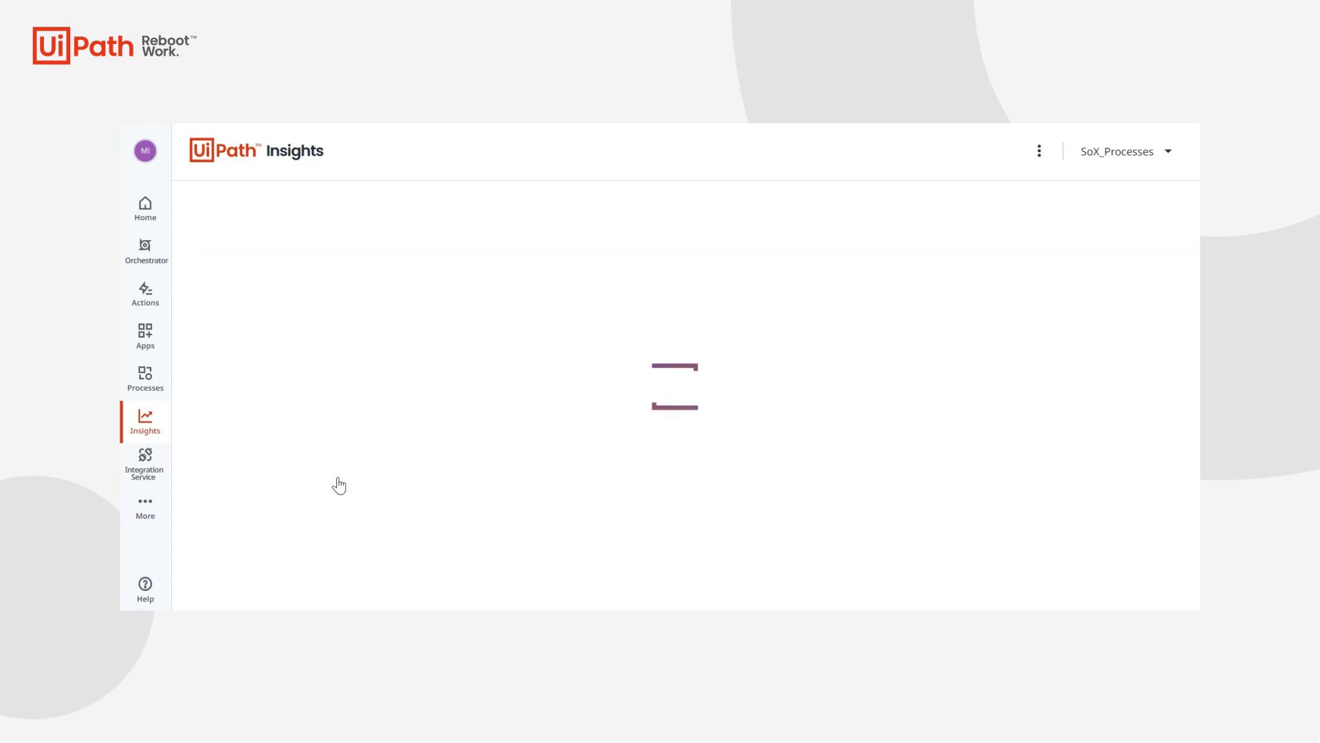